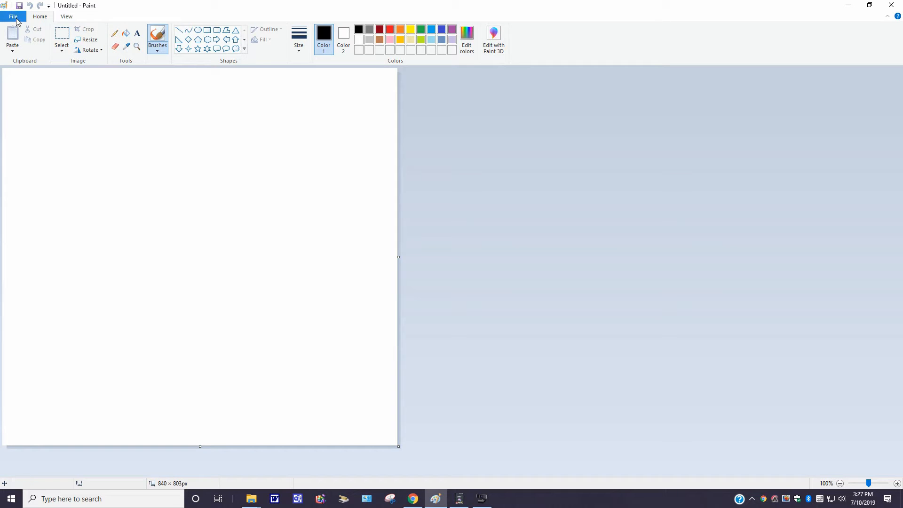
Step: Paste the picture file YouTube-Background-Template-PSD onto the blank canvas
{"action": "left_click", "coordinate": [15, 18]}
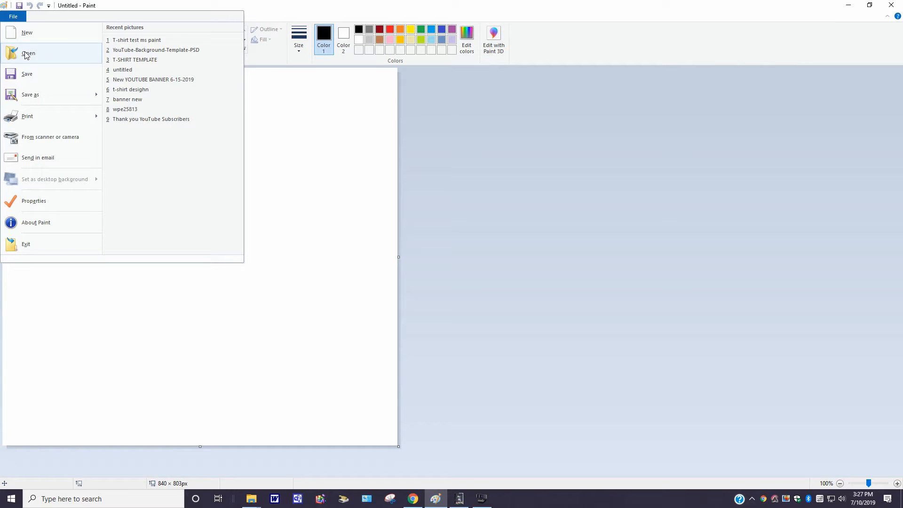
{"action": "left_click", "coordinate": [13, 17]}
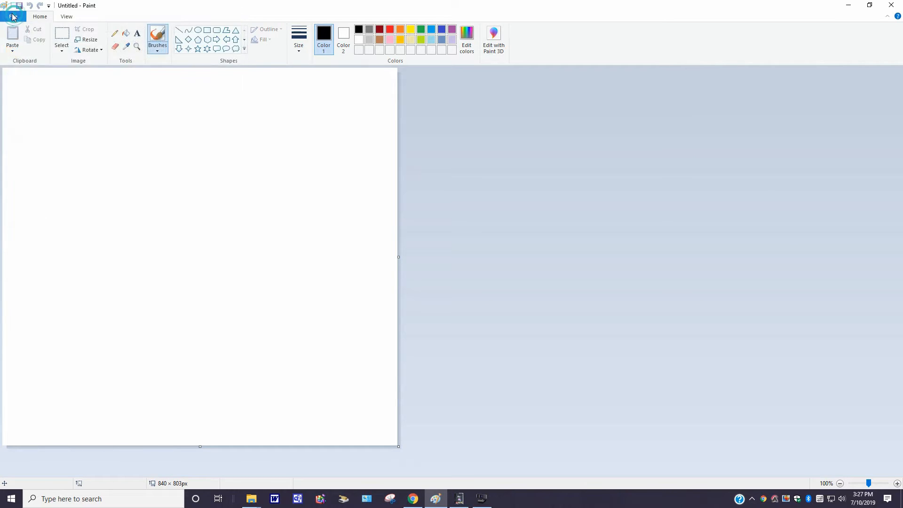
{"action": "left_click", "coordinate": [11, 49]}
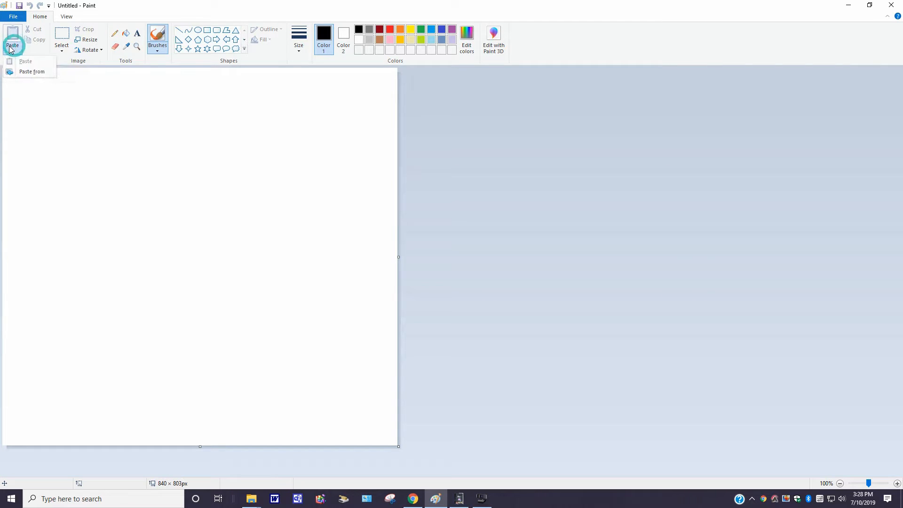
{"action": "left_click", "coordinate": [27, 74]}
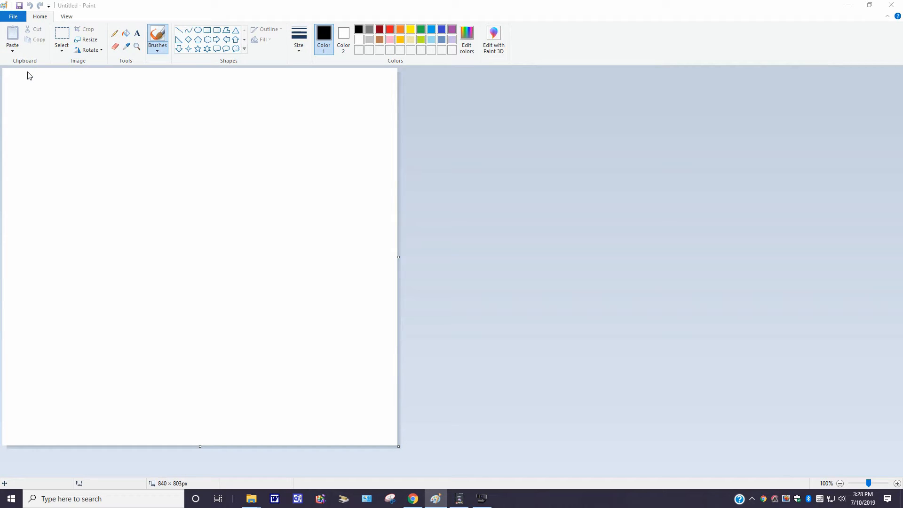
{"action": "left_click", "coordinate": [12, 48]}
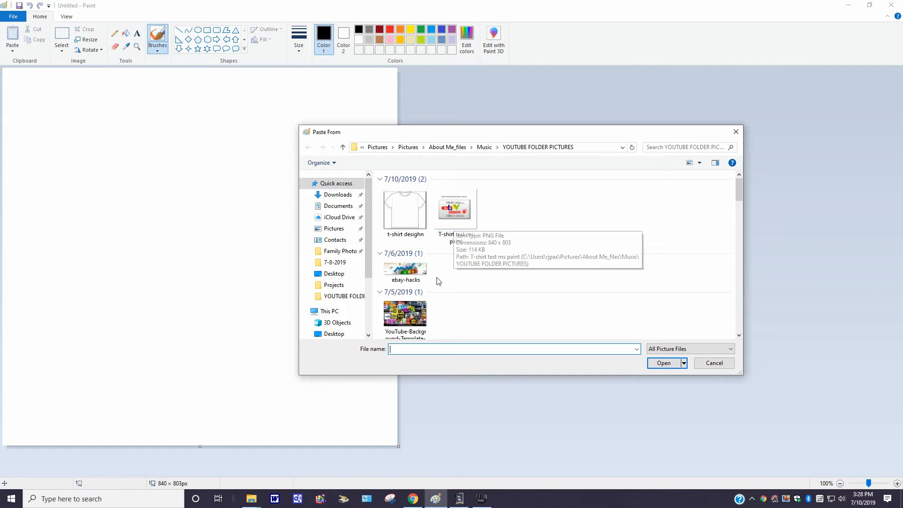
{"action": "left_click", "coordinate": [410, 314]}
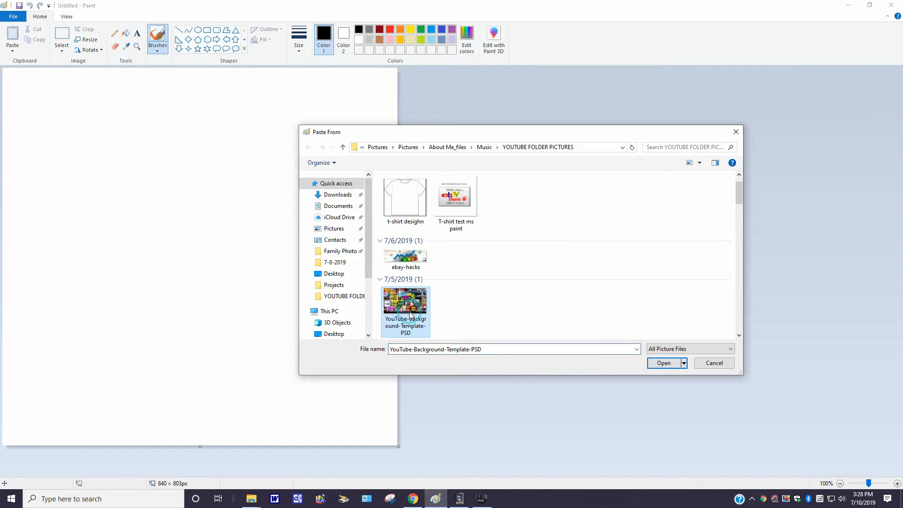
{"action": "left_click", "coordinate": [664, 363]}
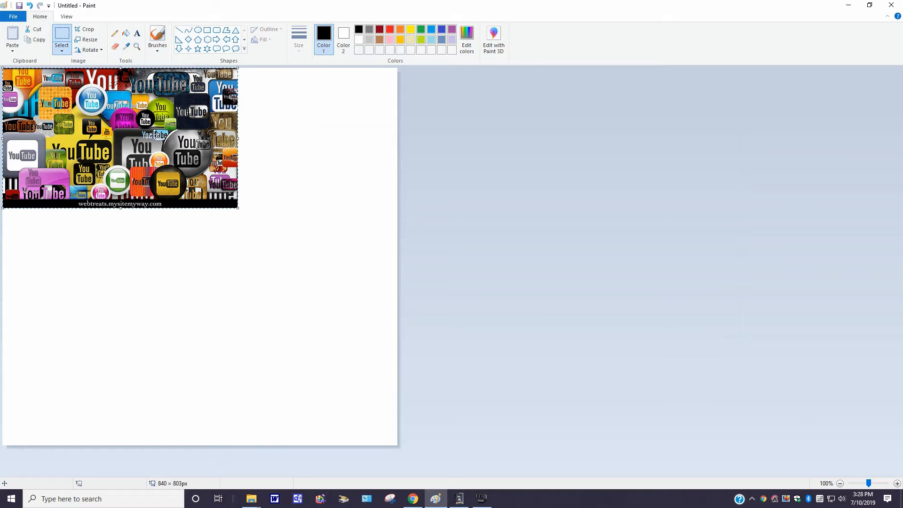
Step: Move the pasted YouTube picture to the middle of the canvas and resize it to about 592 × 277 px
{"action": "left_click_drag", "start_coordinate": [154, 134], "coordinate": [233, 265]}
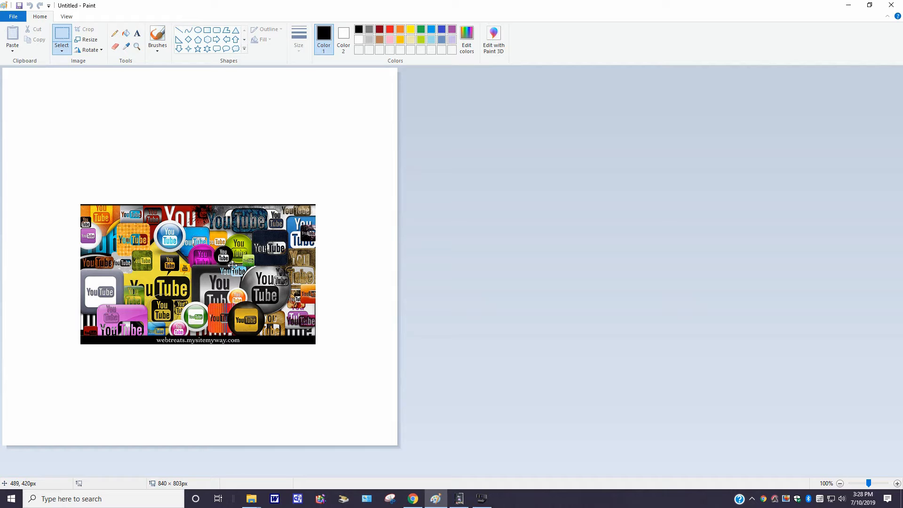
{"action": "left_click_drag", "start_coordinate": [233, 266], "coordinate": [232, 265]}
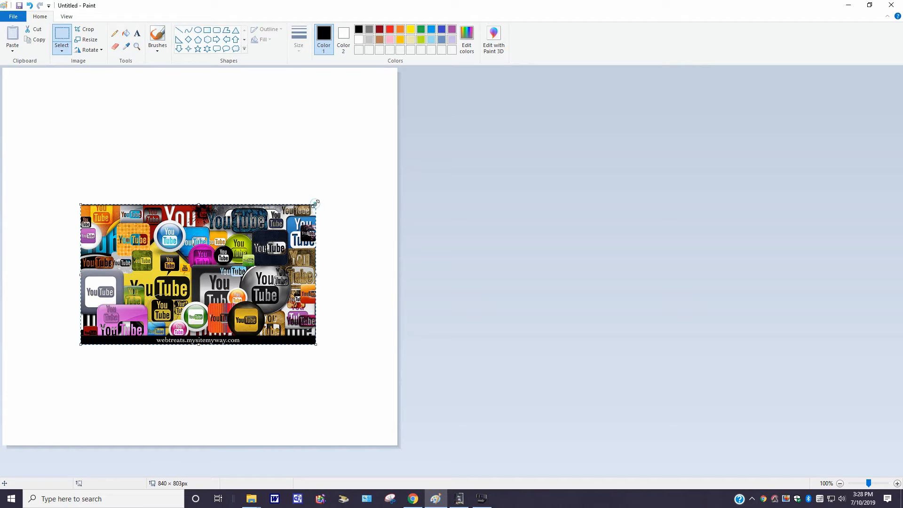
{"action": "left_click_drag", "start_coordinate": [315, 204], "coordinate": [359, 186]}
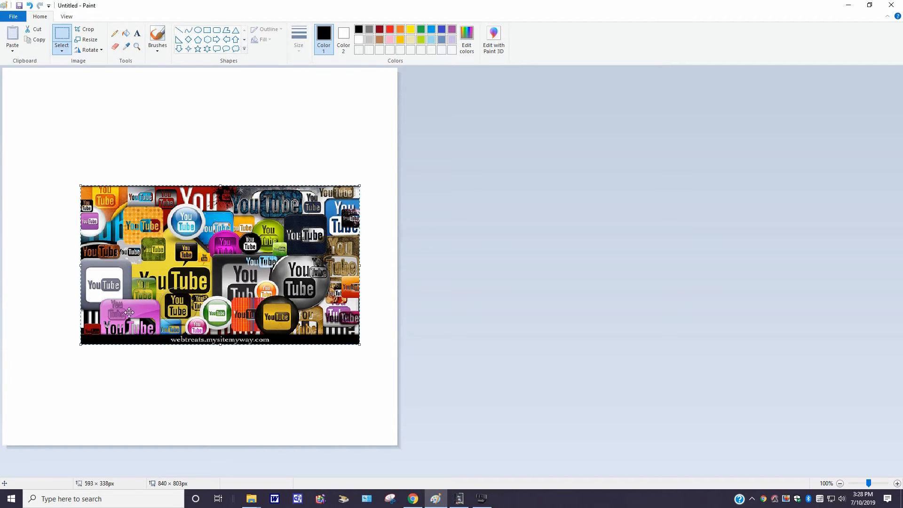
{"action": "left_click_drag", "start_coordinate": [79, 345], "coordinate": [29, 355]}
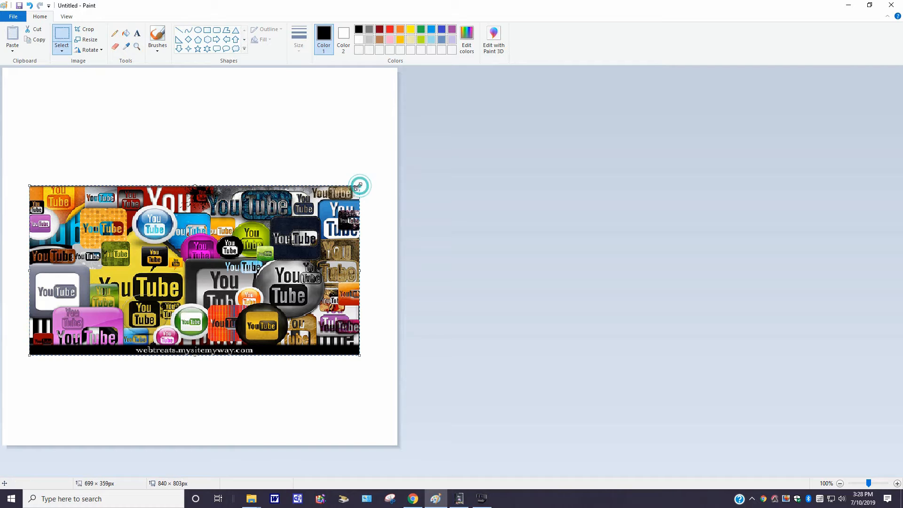
{"action": "left_click_drag", "start_coordinate": [360, 186], "coordinate": [327, 207]}
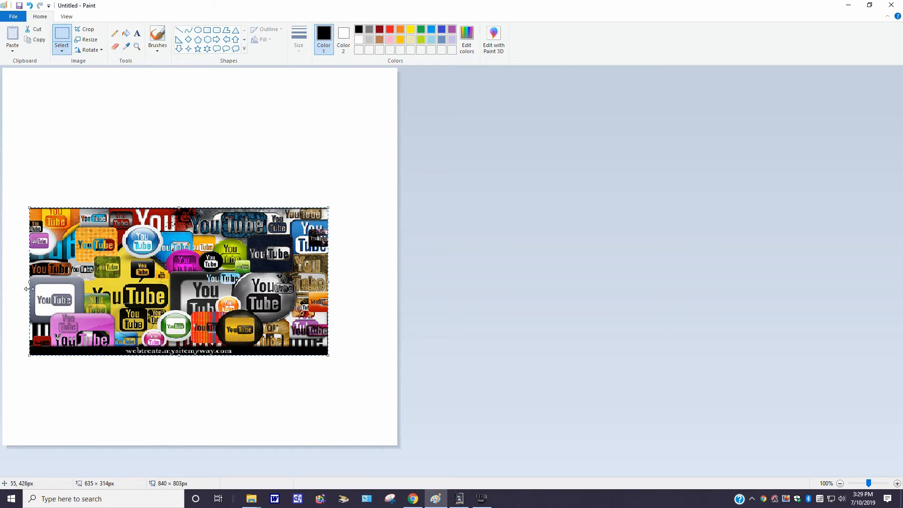
{"action": "left_click_drag", "start_coordinate": [28, 354], "coordinate": [47, 338]}
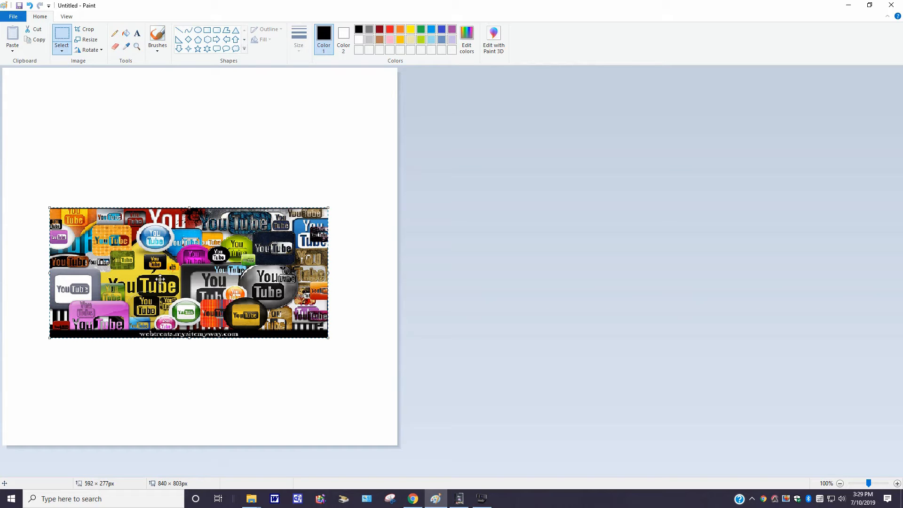
Step: Shift the picture slightly upward, enlarge it to about 659 × 334 px and centre it between the canvas sides
{"action": "mouse_move", "coordinate": [160, 279]}
{"action": "left_mouse_down"}
{"action": "mouse_move", "coordinate": [161, 265]}
{"action": "mouse_move", "coordinate": [158, 275]}
{"action": "mouse_move", "coordinate": [131, 274]}
{"action": "mouse_move", "coordinate": [189, 272]}
{"action": "mouse_move", "coordinate": [163, 269]}
{"action": "left_mouse_up"}
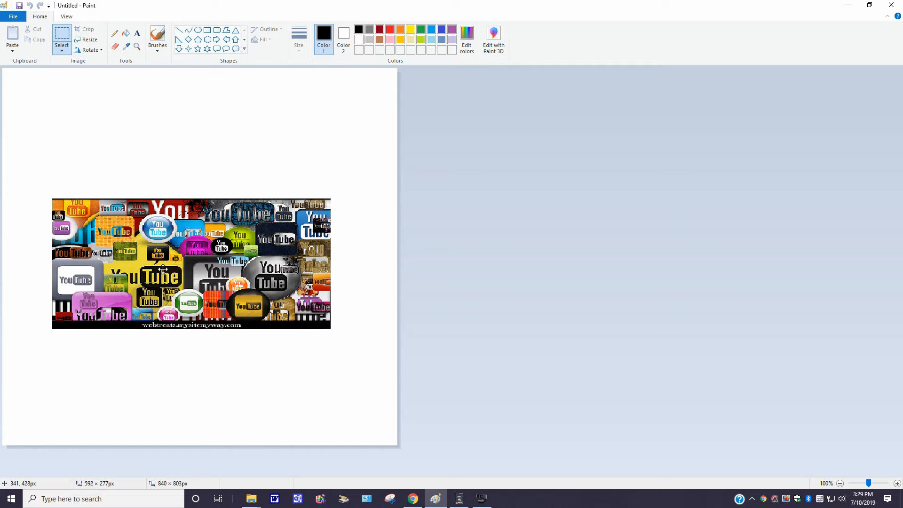
{"action": "left_click_drag", "start_coordinate": [163, 268], "coordinate": [162, 268]}
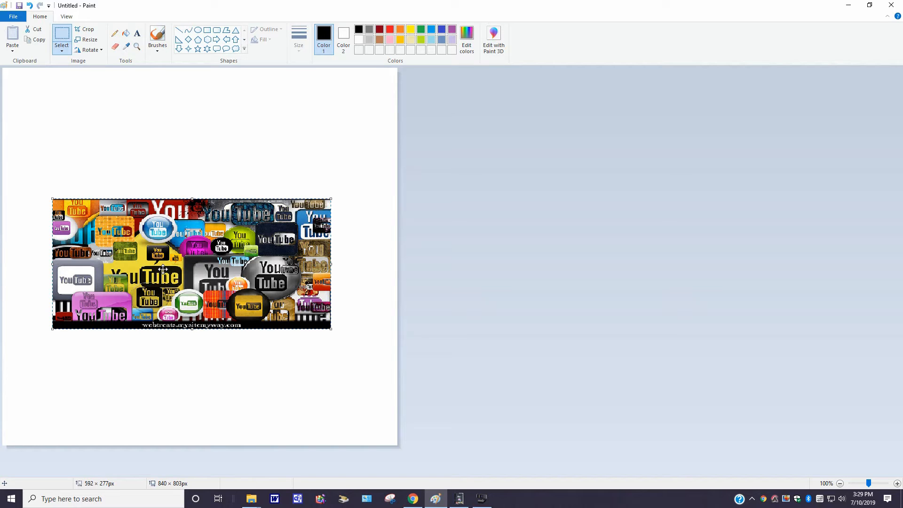
{"action": "left_click_drag", "start_coordinate": [162, 268], "coordinate": [161, 263]}
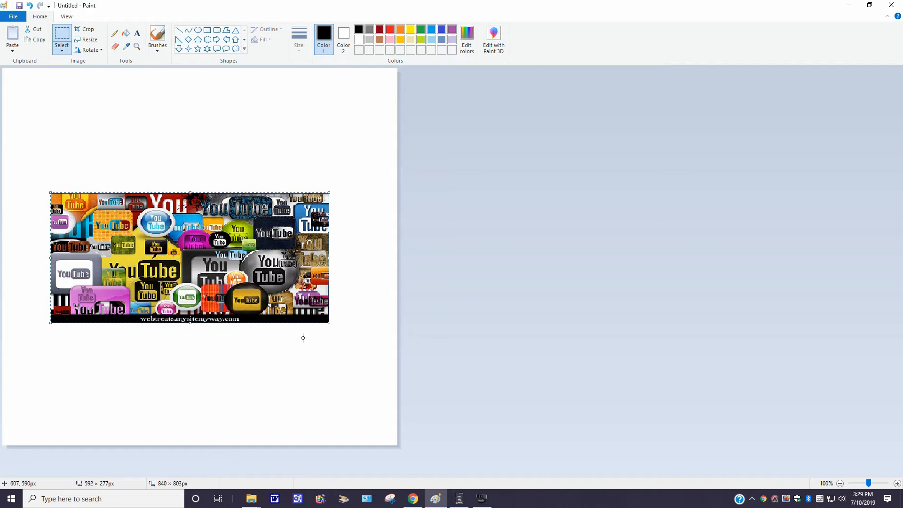
{"action": "left_click_drag", "start_coordinate": [329, 322], "coordinate": [345, 345]}
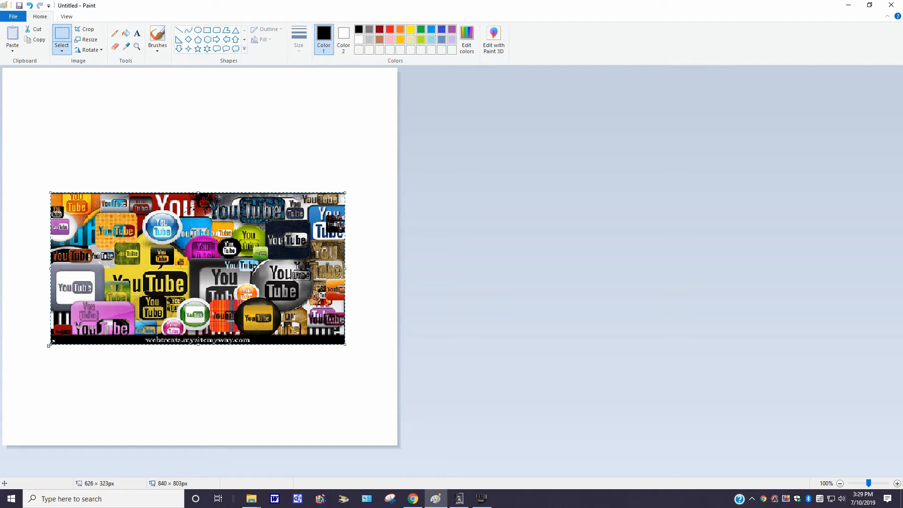
{"action": "left_click_drag", "start_coordinate": [50, 345], "coordinate": [34, 349]}
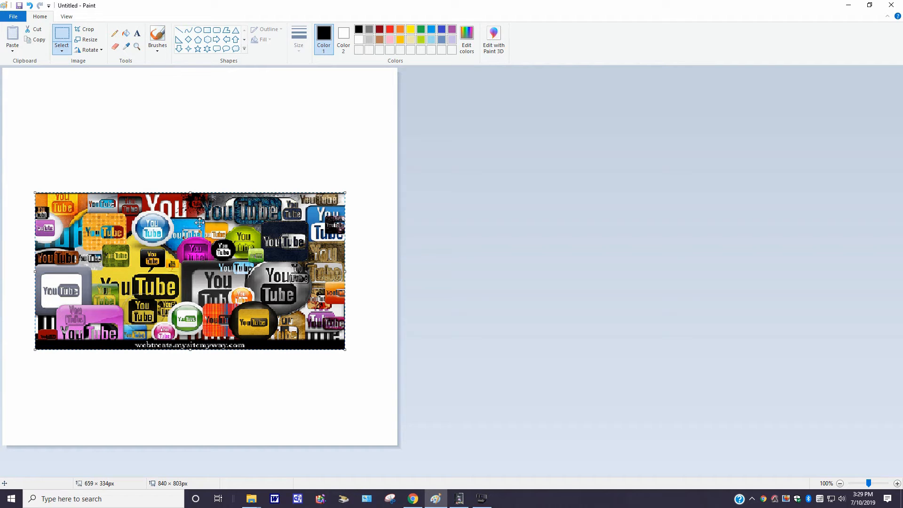
{"action": "left_click_drag", "start_coordinate": [199, 222], "coordinate": [208, 222]}
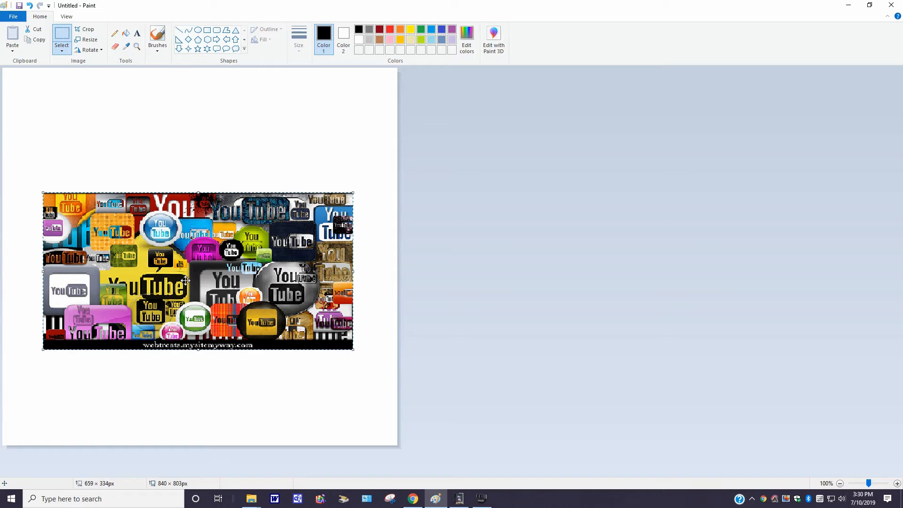
Step: Add a text box about 667 × 70 px above the picture reading "SHOP", the seller's store name and "FOR GREAT DEALS!"
{"action": "left_click", "coordinate": [137, 34]}
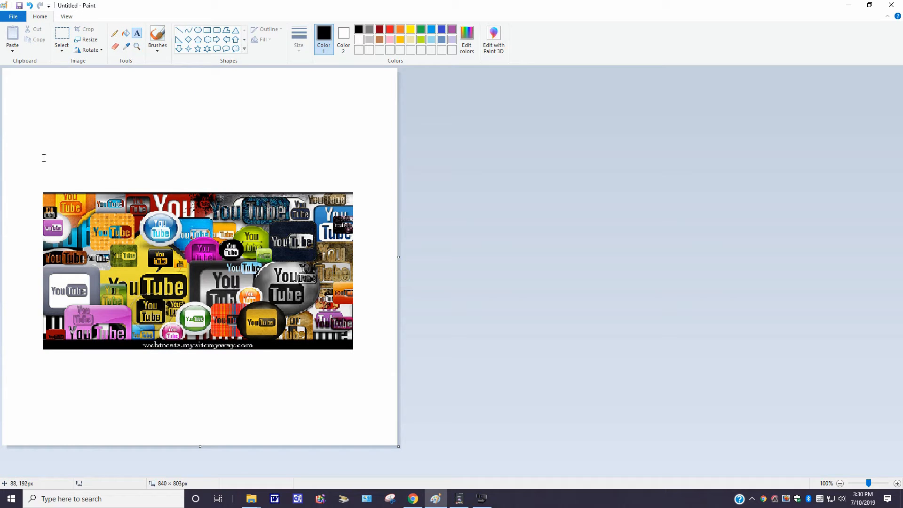
{"action": "left_click_drag", "start_coordinate": [42, 158], "coordinate": [354, 191]}
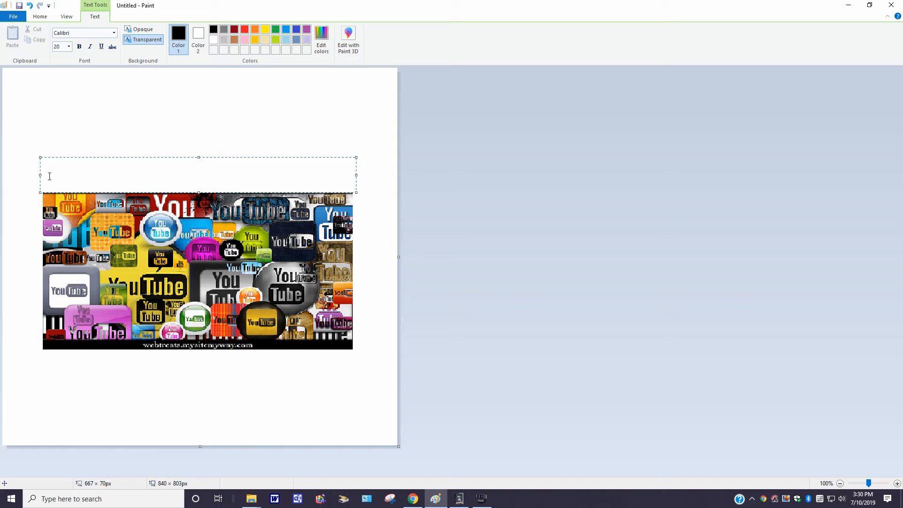
{"action": "type", "text": "SHOP RJPASINIFO"}
{"action": "key", "text": "BackSpace"}
{"action": "type", "text": "FOR"}
{"action": "key", "text": "BackSpace"}
{"action": "key", "text": "BackSpace"}
{"action": "key", "text": "BackSpace"}
{"action": "key", "text": "BackSpace"}
{"action": "type", "text": "FOR GREA"}
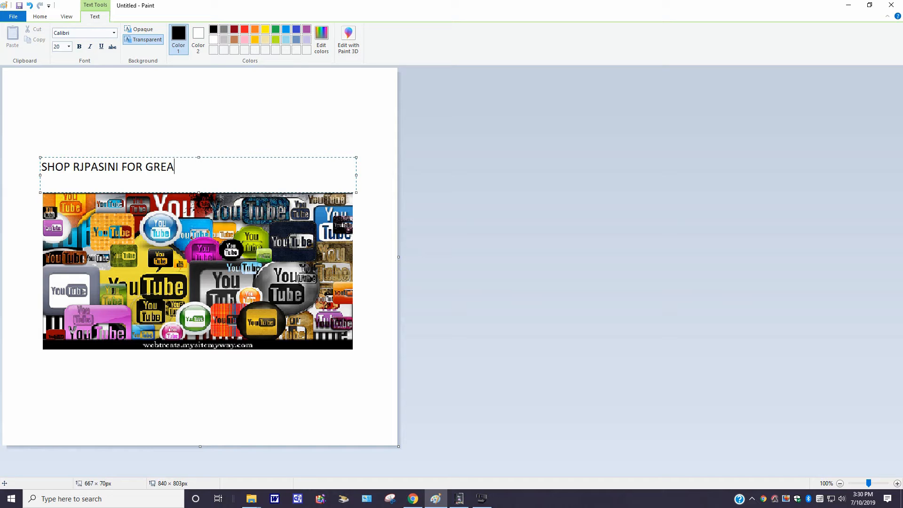
{"action": "type", "text": "T DEALS!"}
Step: Set the font size of the whole slogan text to 28
{"action": "left_click", "coordinate": [70, 47]}
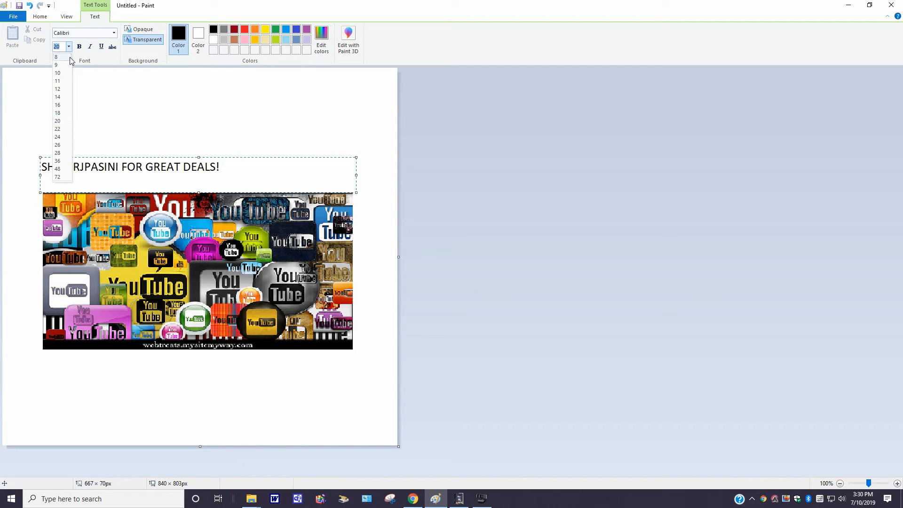
{"action": "left_click", "coordinate": [61, 153]}
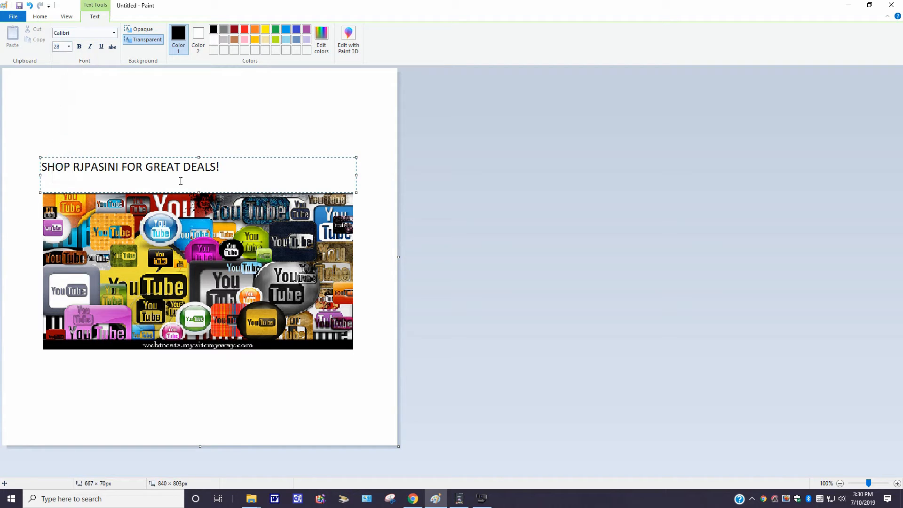
{"action": "left_click_drag", "start_coordinate": [224, 169], "coordinate": [27, 168]}
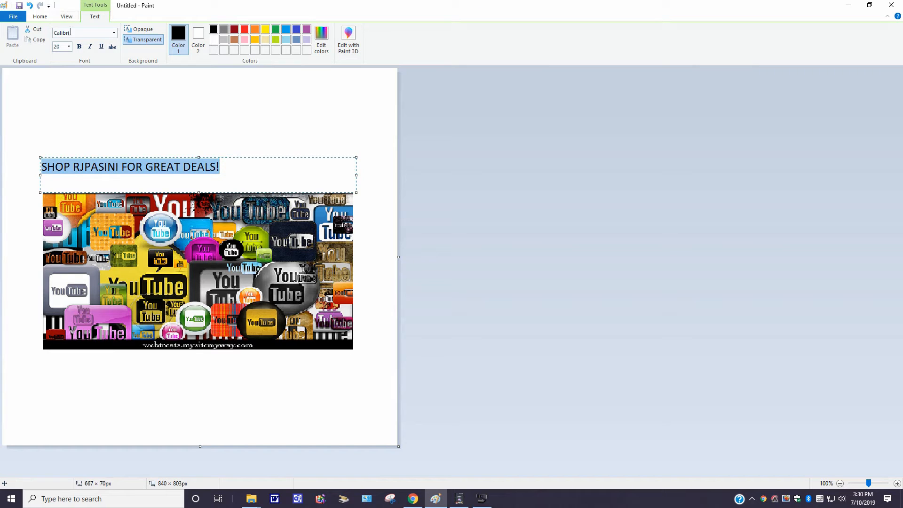
{"action": "left_click", "coordinate": [69, 47]}
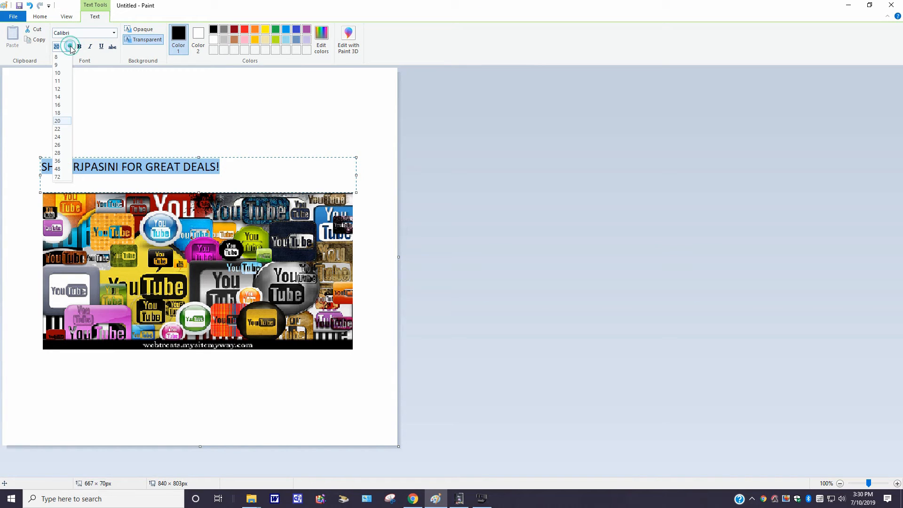
{"action": "left_click", "coordinate": [59, 149]}
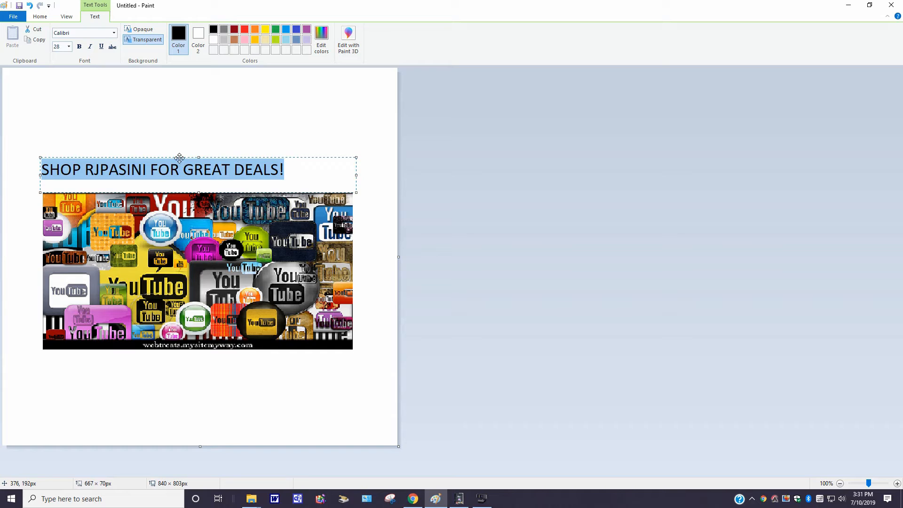
Step: Narrow the slogan's text box to about 528 × 80 px, centre it above the picture and commit the text
{"action": "left_click_drag", "start_coordinate": [356, 175], "coordinate": [287, 176]}
{"action": "left_click_drag", "start_coordinate": [175, 156], "coordinate": [206, 157]}
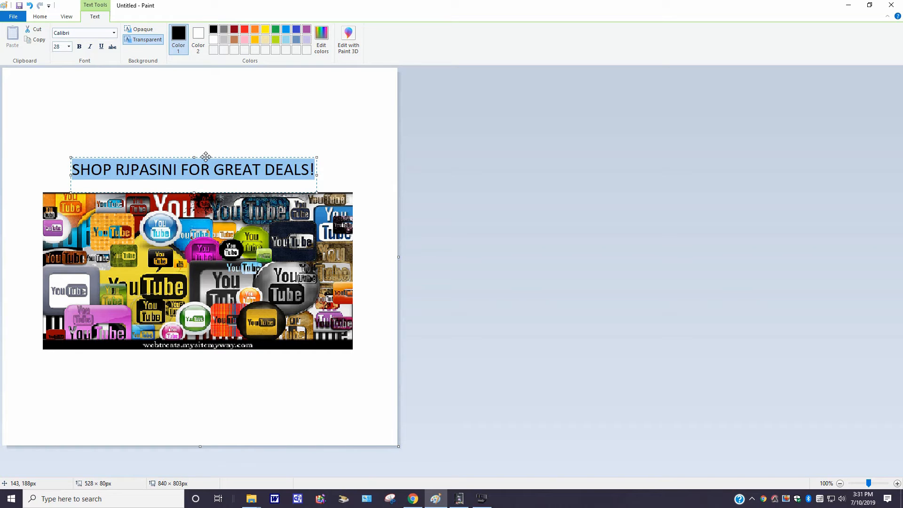
{"action": "left_click_drag", "start_coordinate": [206, 156], "coordinate": [206, 157]}
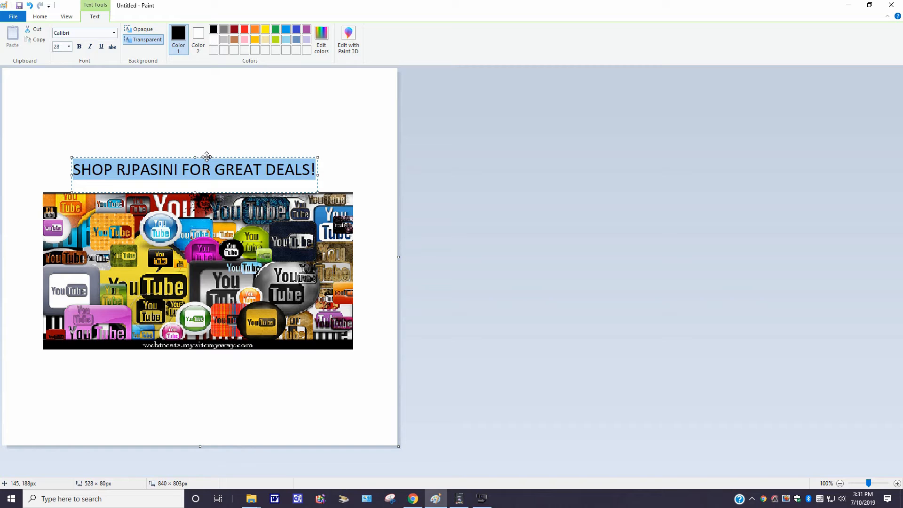
{"action": "left_click_drag", "start_coordinate": [206, 157], "coordinate": [207, 157]}
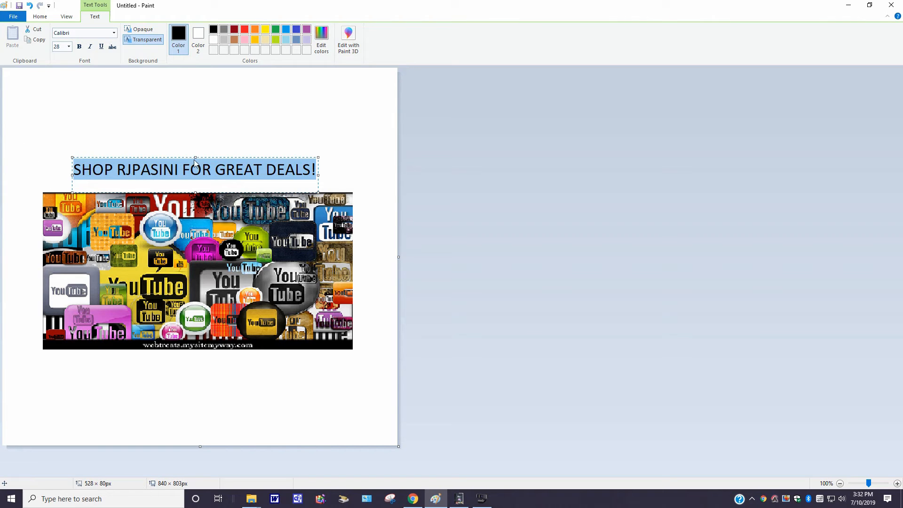
{"action": "left_click_drag", "start_coordinate": [210, 157], "coordinate": [214, 157]}
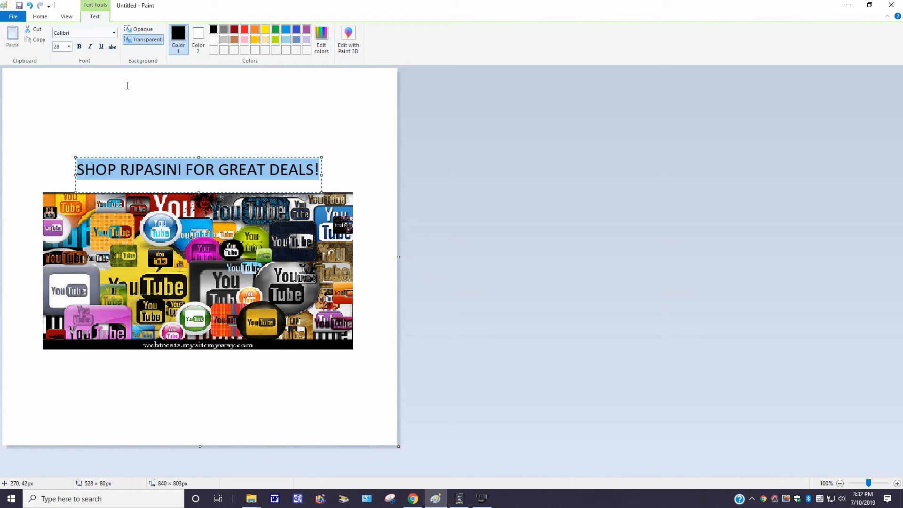
{"action": "left_click", "coordinate": [145, 131]}
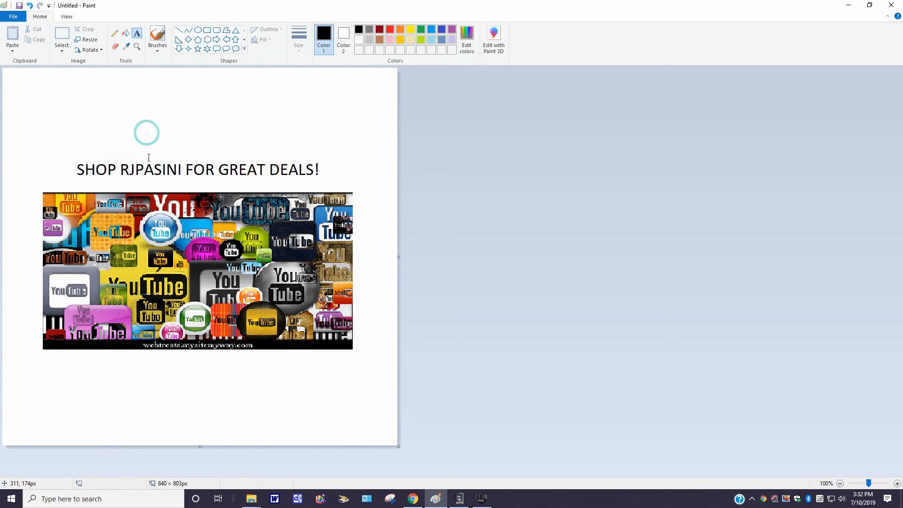
Step: Flip the whole design horizontally so the slogan and picture are mirrored
{"action": "left_click", "coordinate": [102, 51]}
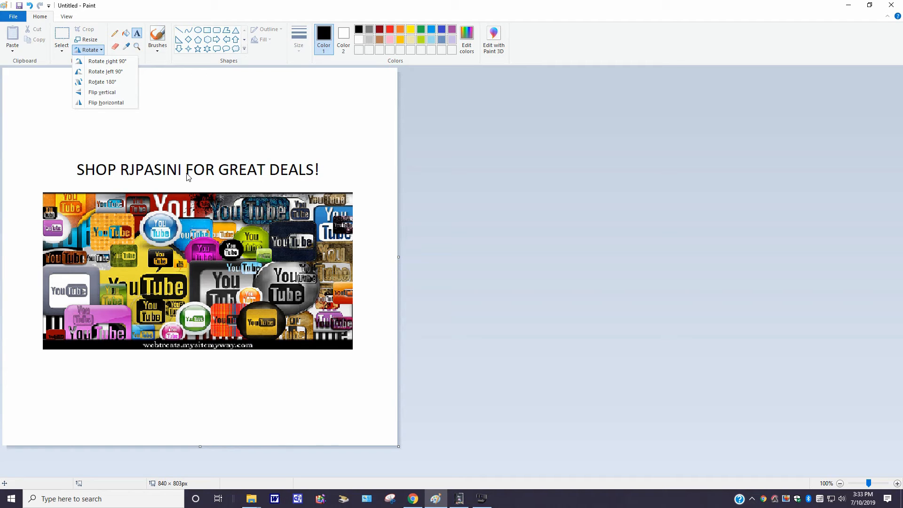
{"action": "left_click", "coordinate": [118, 103]}
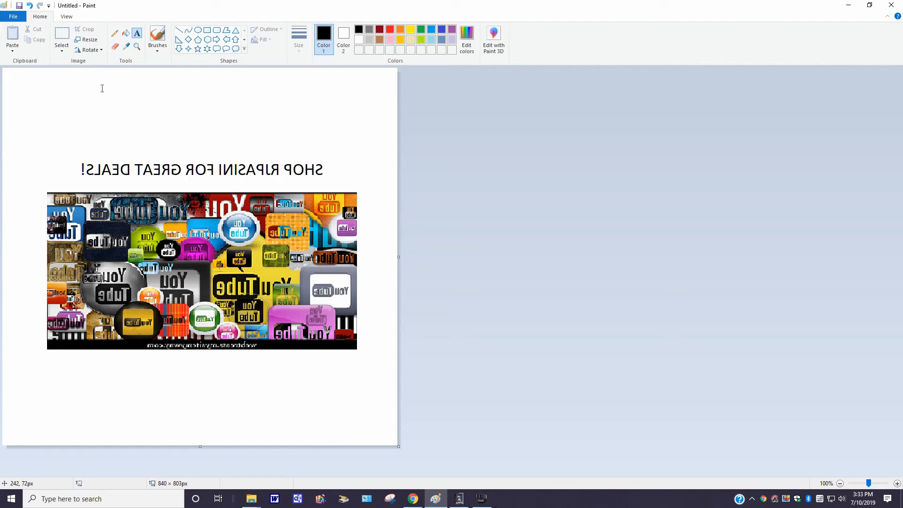
Step: Save the mirrored design as a PNG picture named "Untitled 7-10-2019", keeping the existing untitled.png file
{"action": "left_click", "coordinate": [13, 17]}
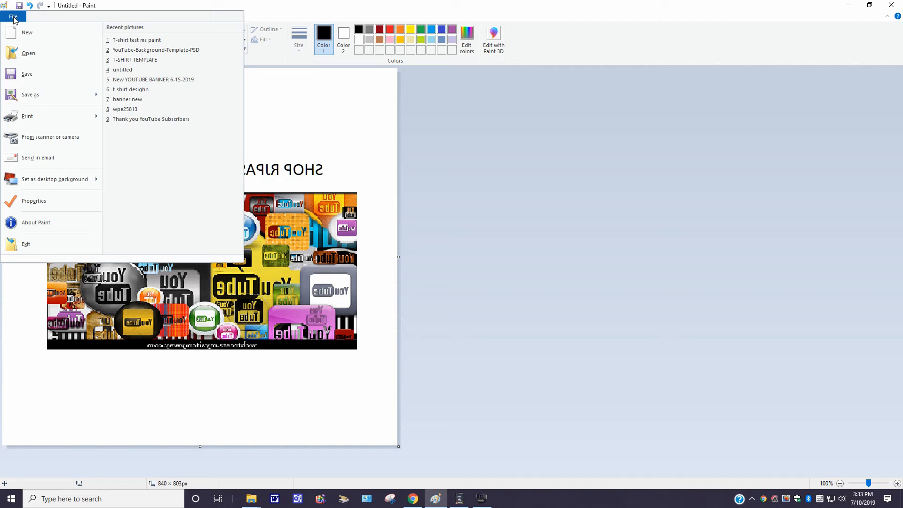
{"action": "mouse_move", "coordinate": [45, 96]}
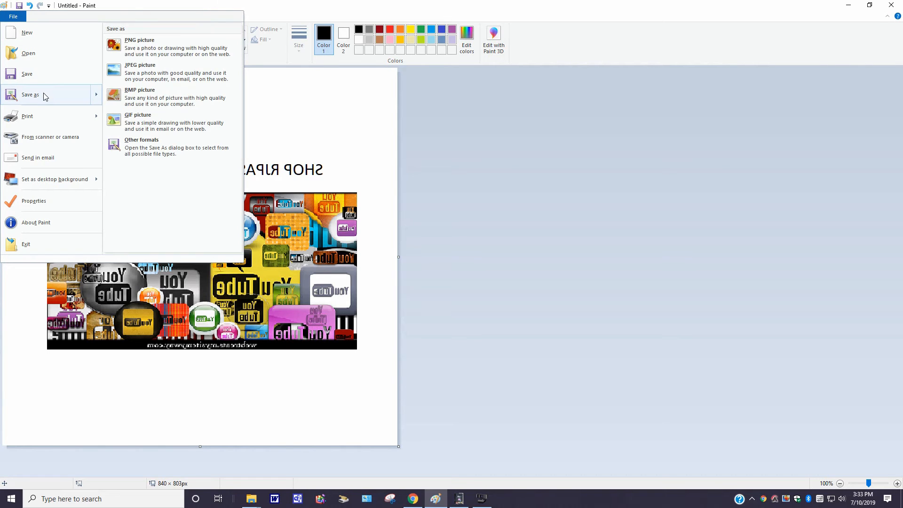
{"action": "left_click", "coordinate": [142, 43]}
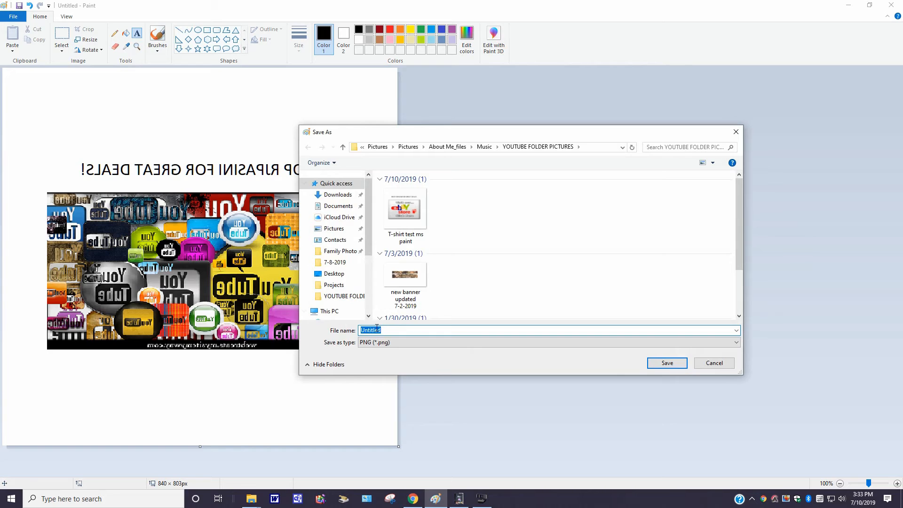
{"action": "left_click", "coordinate": [667, 364]}
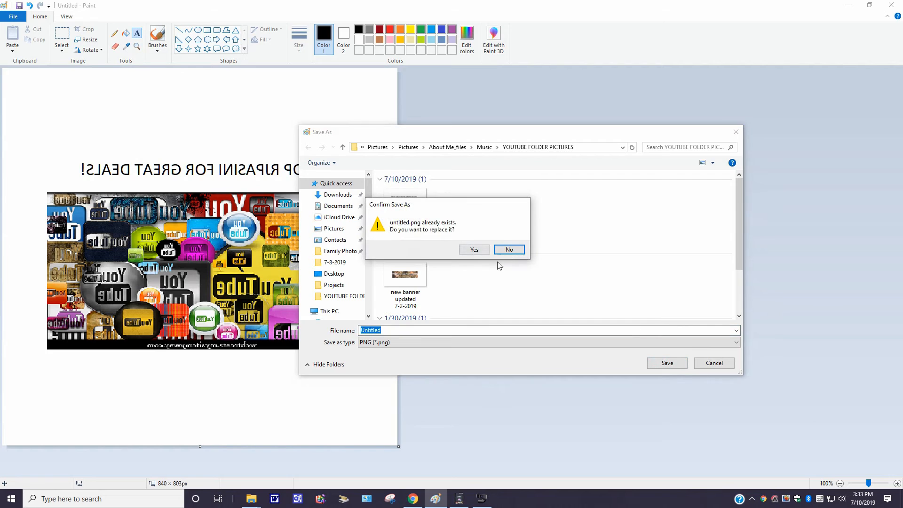
{"action": "left_click", "coordinate": [509, 250]}
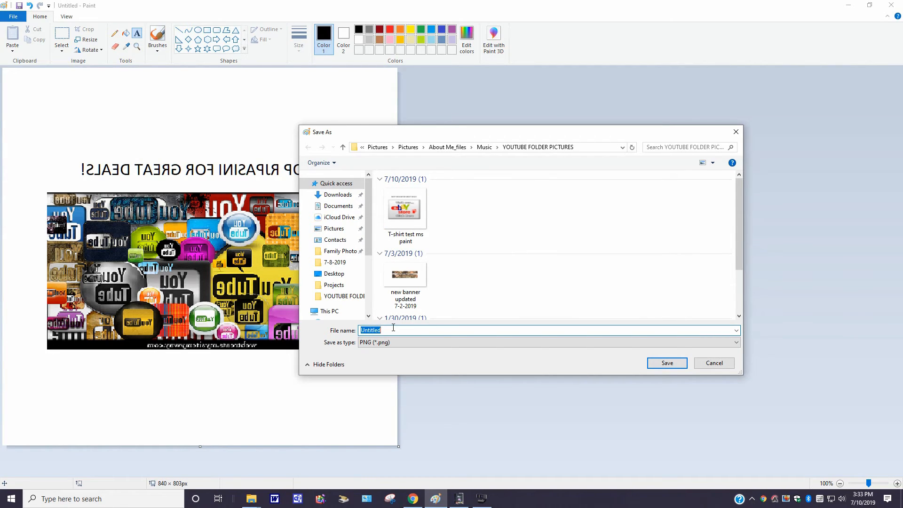
{"action": "left_click", "coordinate": [393, 329]}
{"action": "type", "text": "7-10-2019"}
{"action": "left_click", "coordinate": [667, 363]}
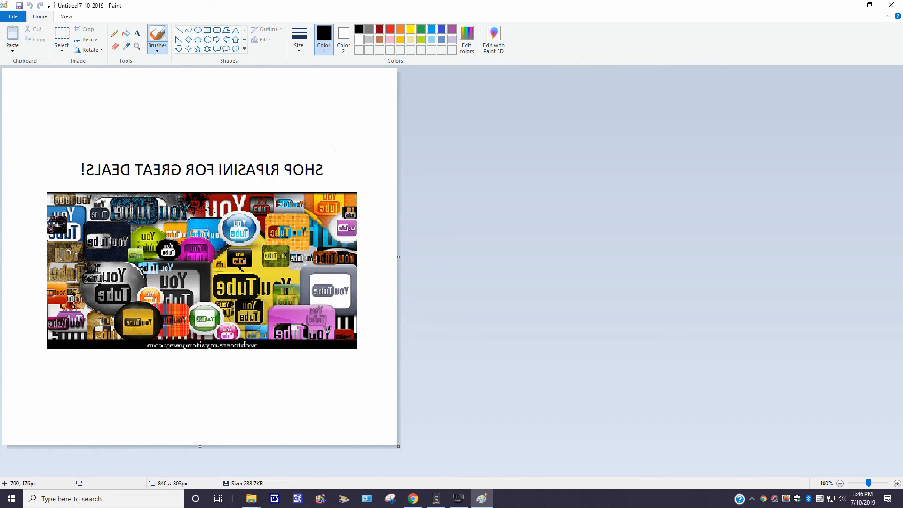
Step: Open the design's print preview and accept the page setup with Letter paper, portrait orientation and fit to 1 by 1 page
{"action": "left_click", "coordinate": [12, 18]}
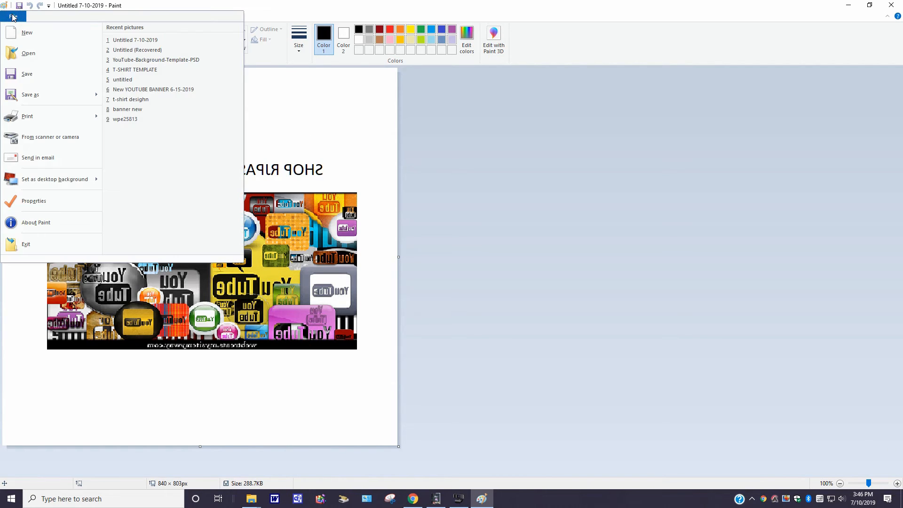
{"action": "mouse_move", "coordinate": [29, 122]}
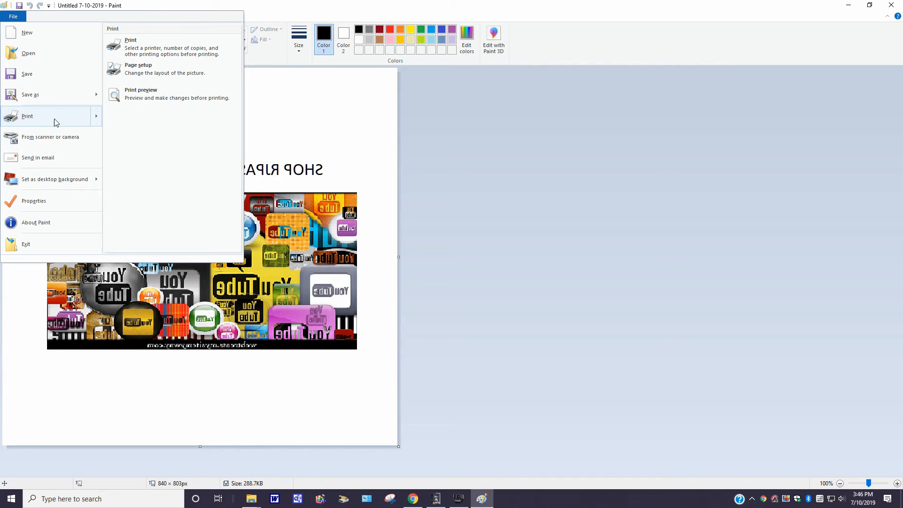
{"action": "left_click", "coordinate": [146, 95]}
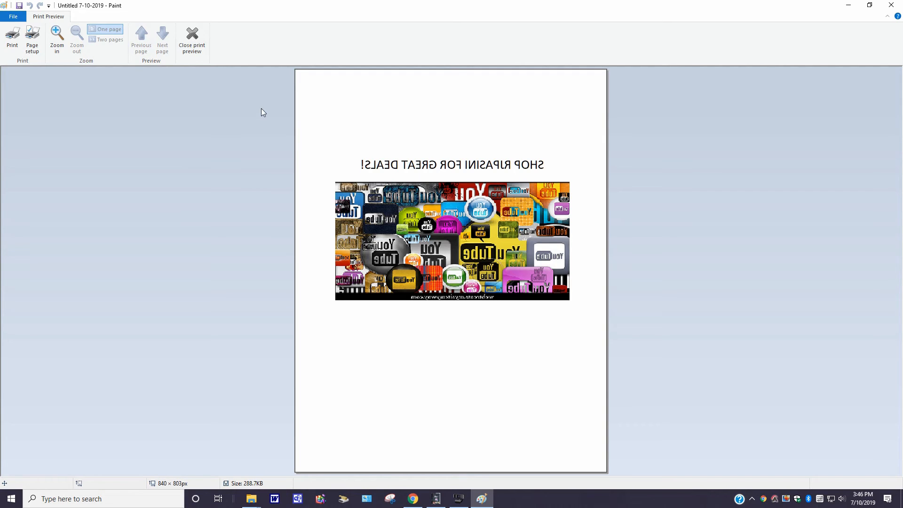
{"action": "left_click", "coordinate": [33, 45]}
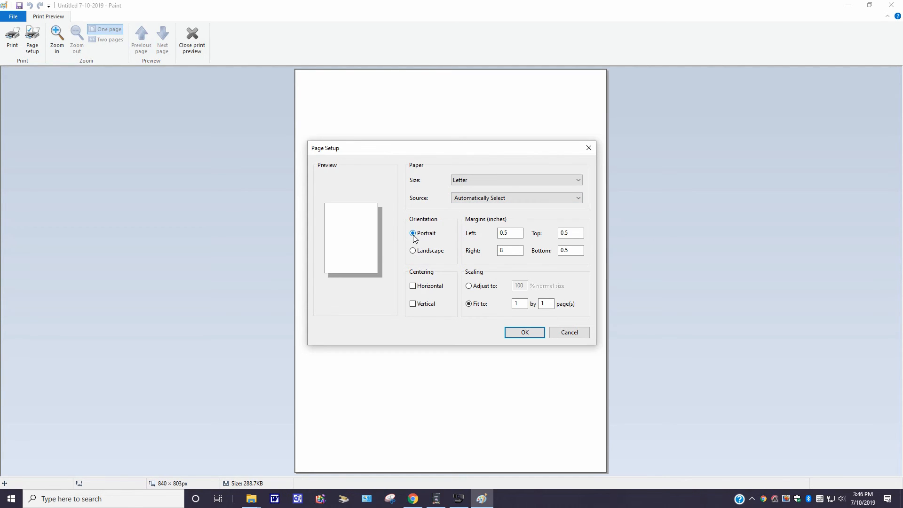
{"action": "left_click", "coordinate": [502, 252]}
{"action": "left_click", "coordinate": [524, 332]}
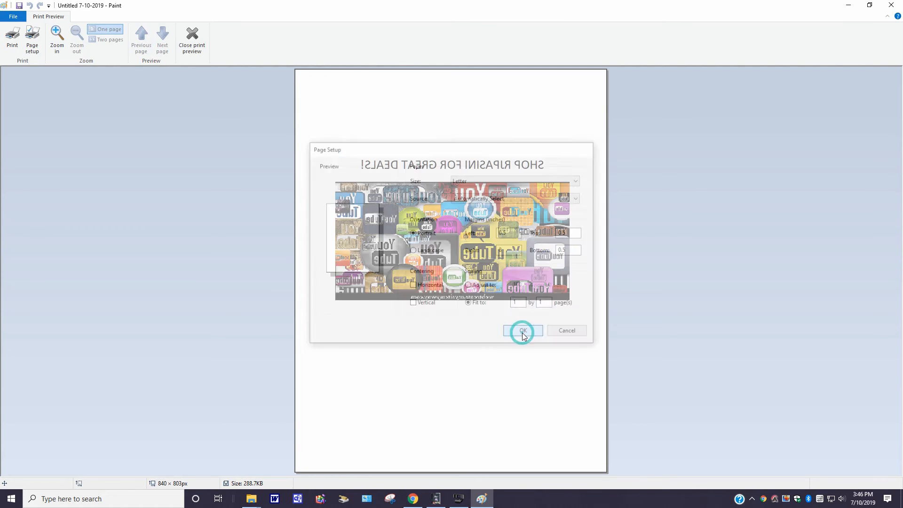